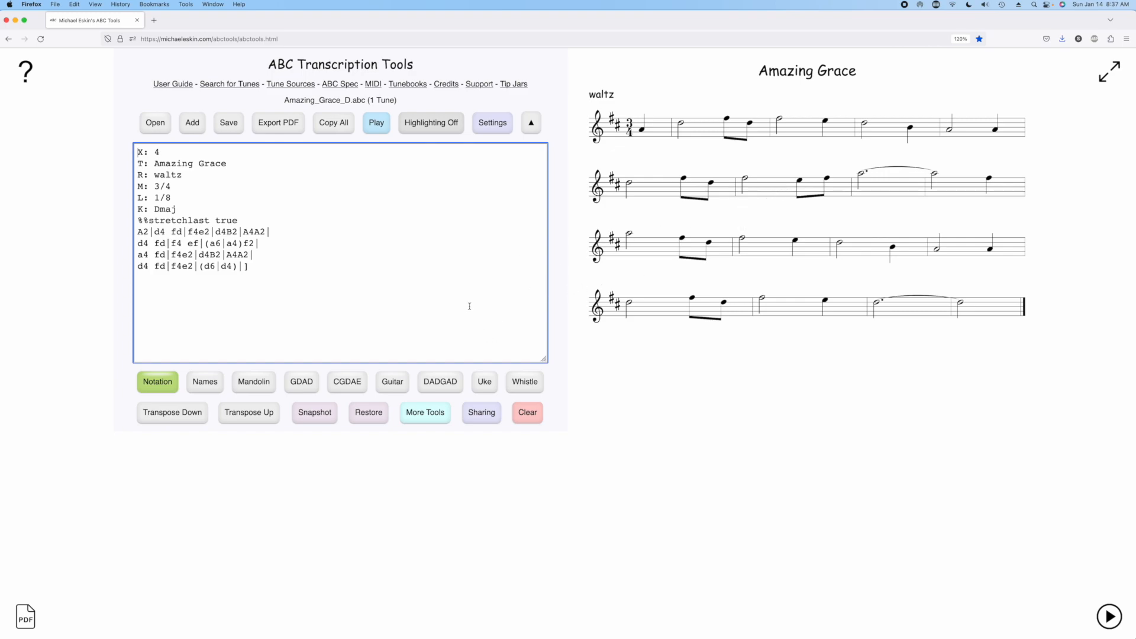
Inject mountain dulcimer tablature in the DAD - Cross-String style into Amazing Grace.
{"action": "left_click", "coordinate": [425, 412]}
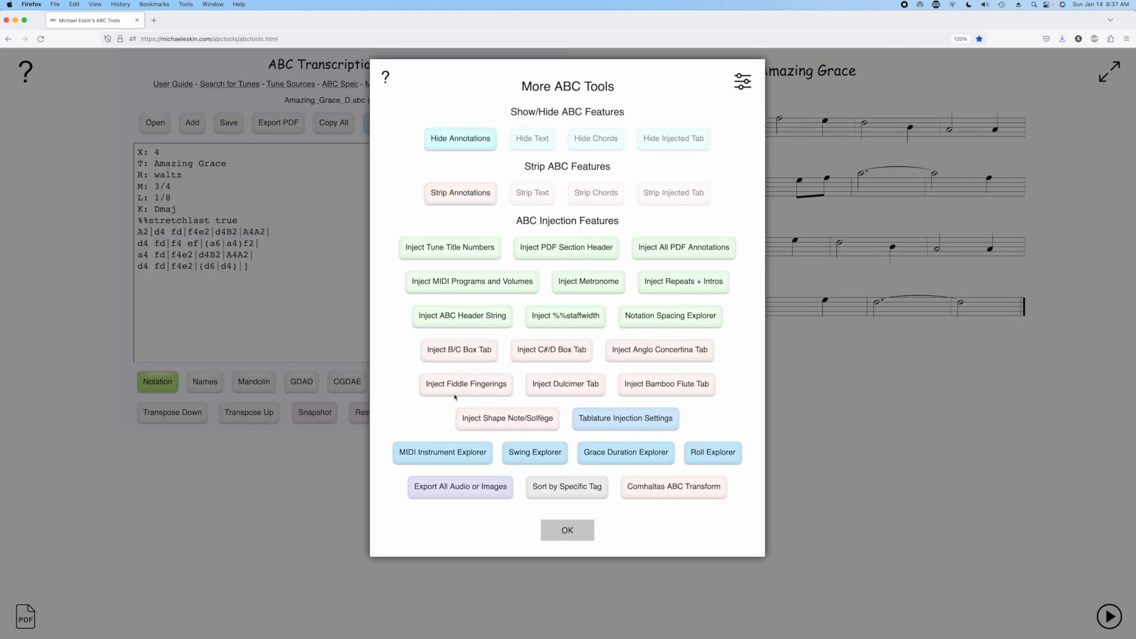
{"action": "left_click", "coordinate": [556, 385]}
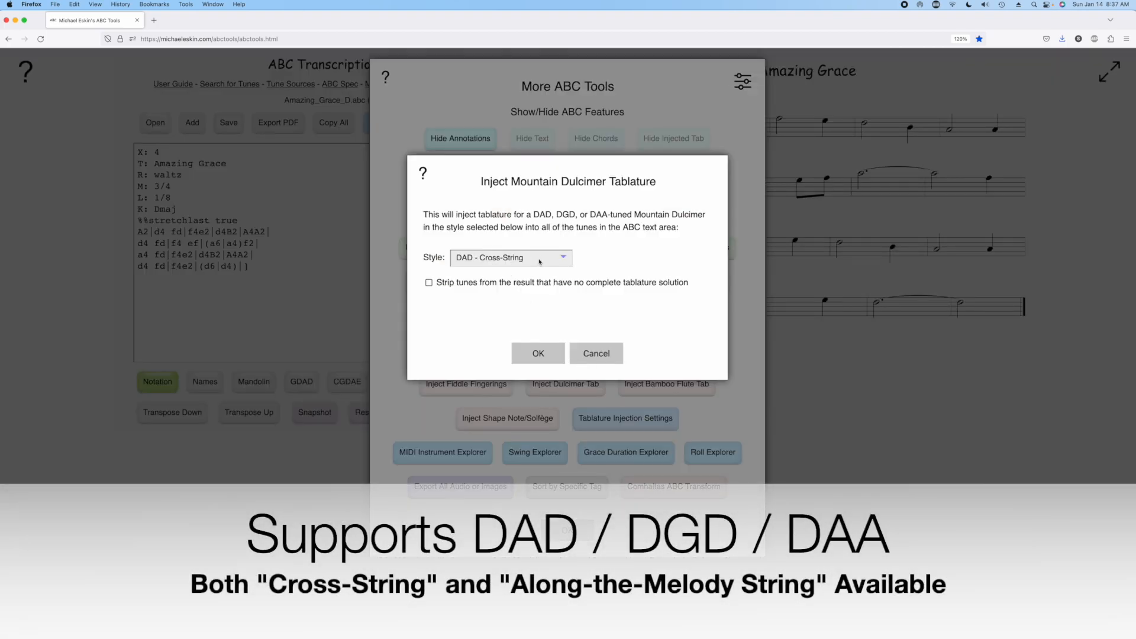
{"action": "left_click", "coordinate": [532, 355]}
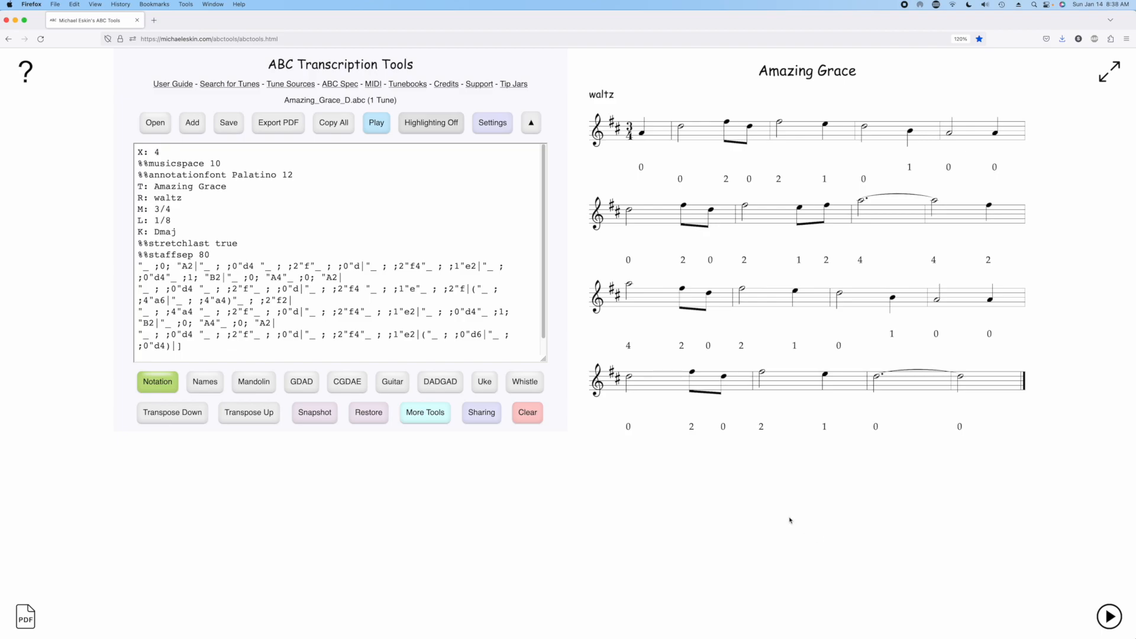
Turn on highlighting and locate the ABC text of the first few notes from the notation.
{"action": "left_click", "coordinate": [427, 124]}
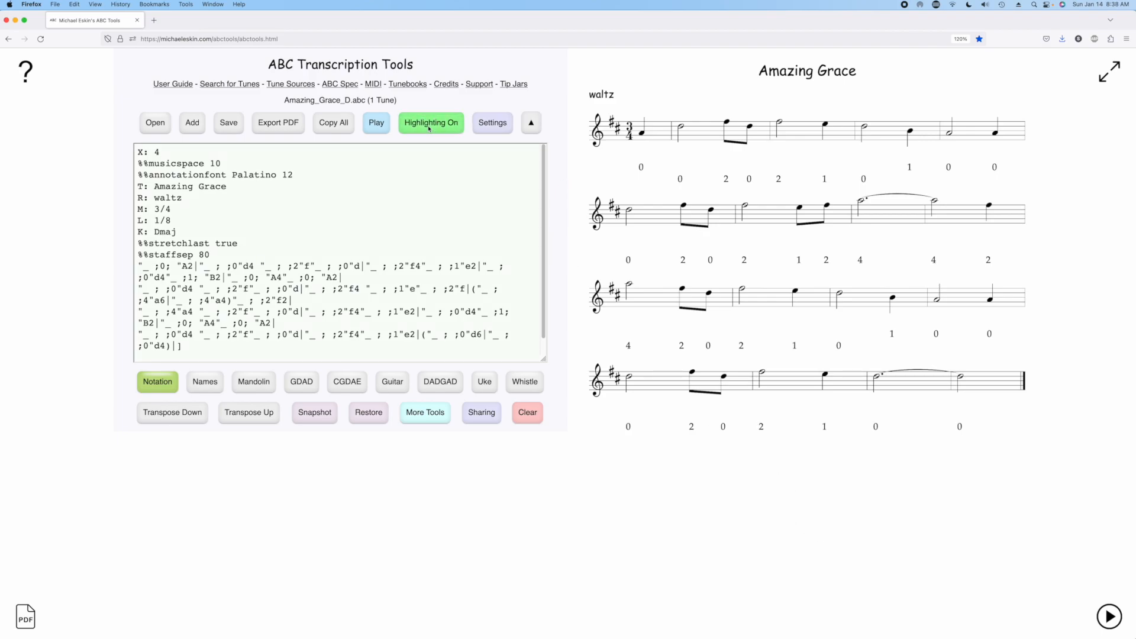
{"action": "left_click", "coordinate": [643, 135]}
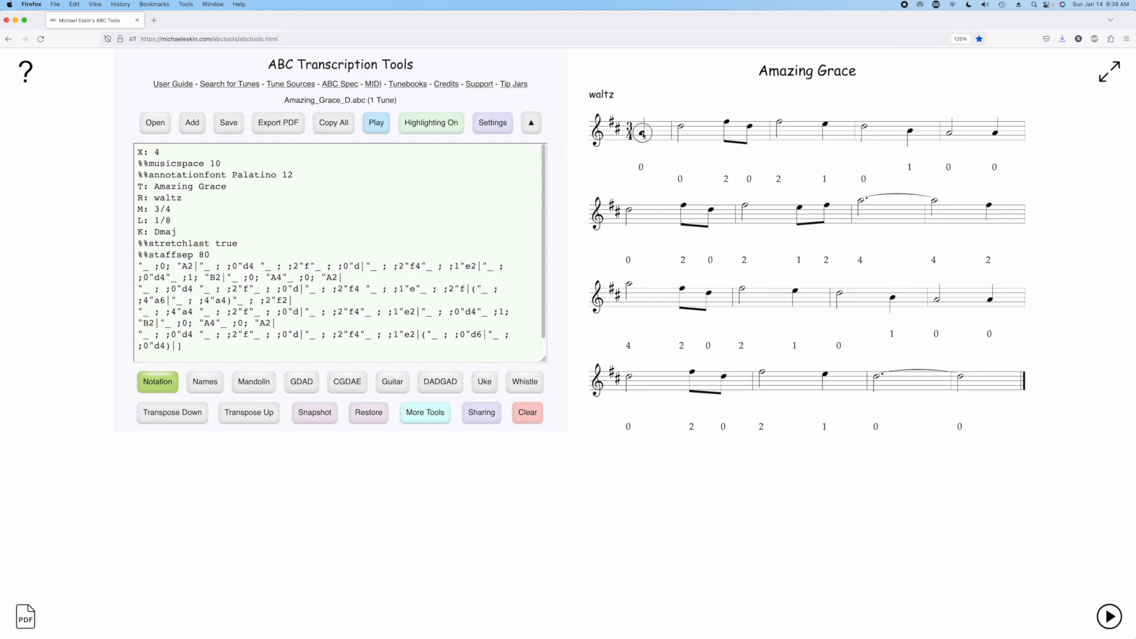
{"action": "left_click", "coordinate": [680, 129]}
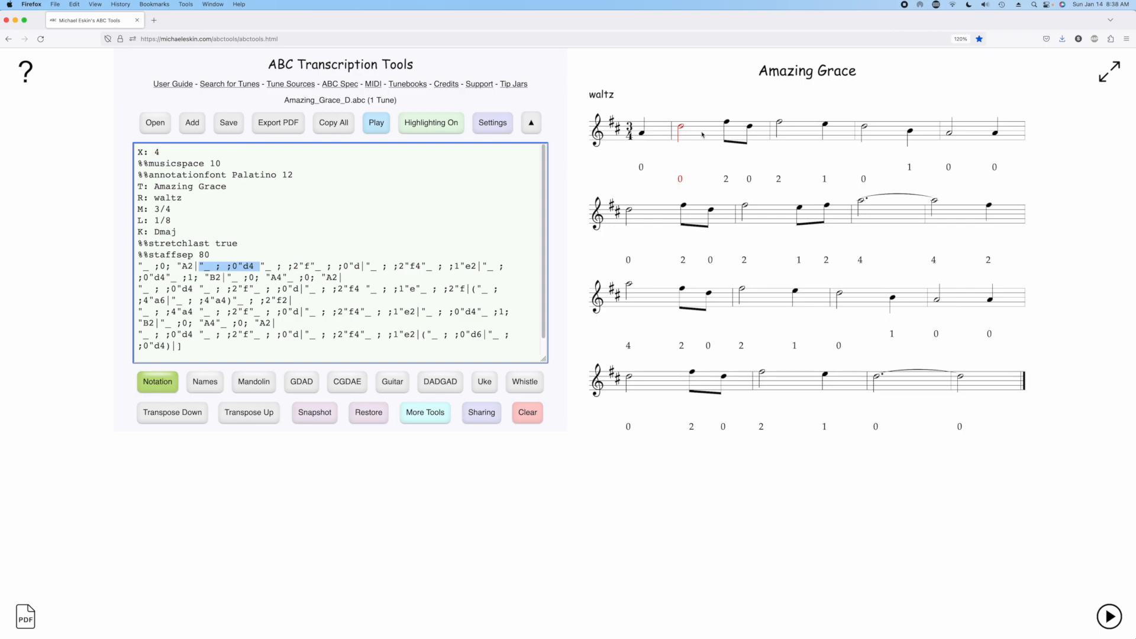
{"action": "left_click", "coordinate": [727, 122]}
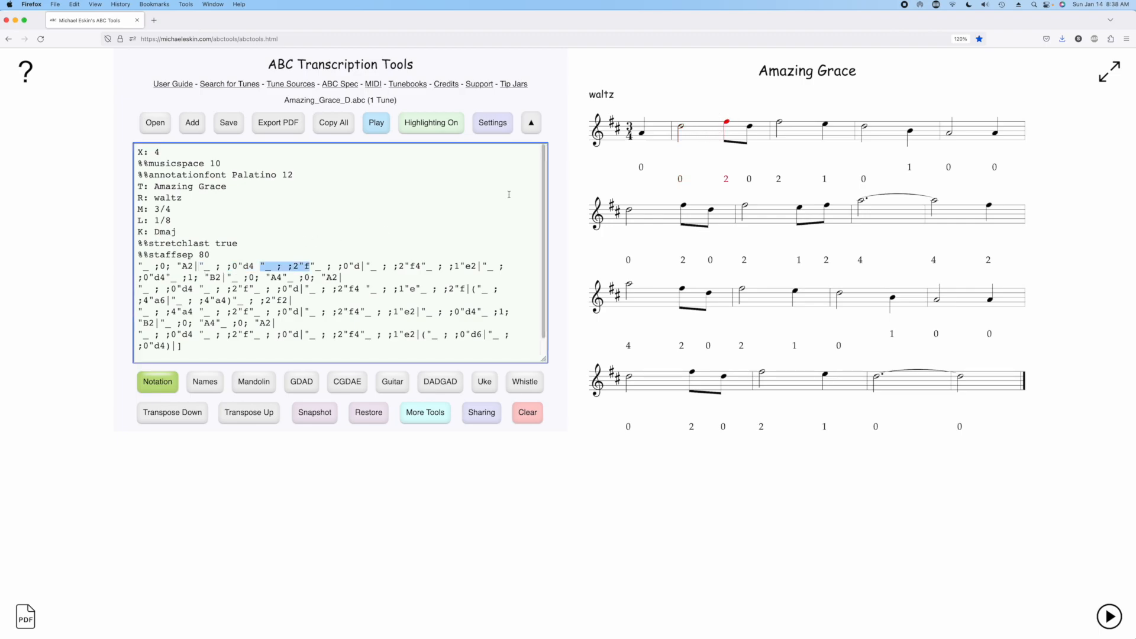
Fill the two empty string positions of the first line's first d4 note with 0, giving the chord 0;0;0.
{"action": "left_click", "coordinate": [680, 129]}
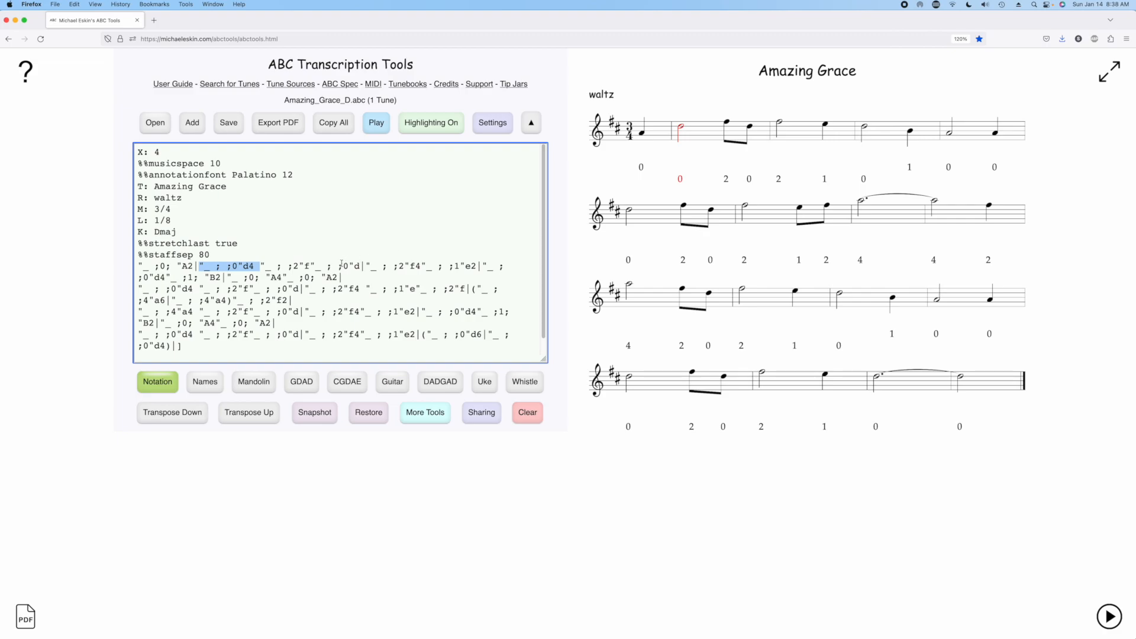
{"action": "left_click", "coordinate": [216, 268]}
{"action": "key", "text": "BackSpace"}
{"action": "type", "text": "0"}
{"action": "key", "text": "BackSpace"}
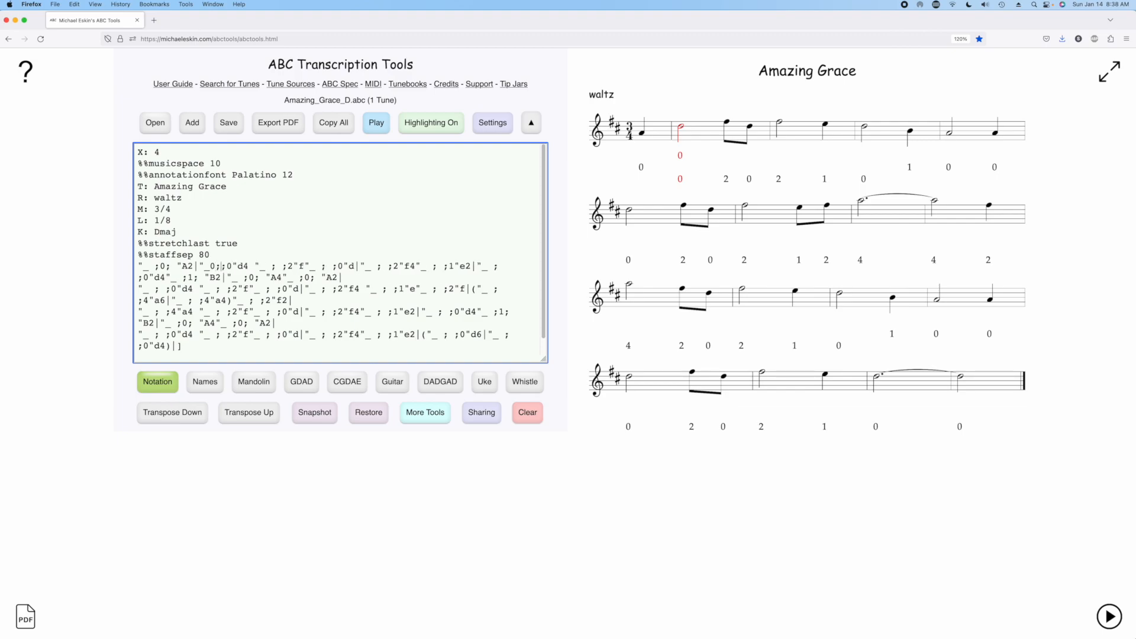
{"action": "type", "text": "0"}
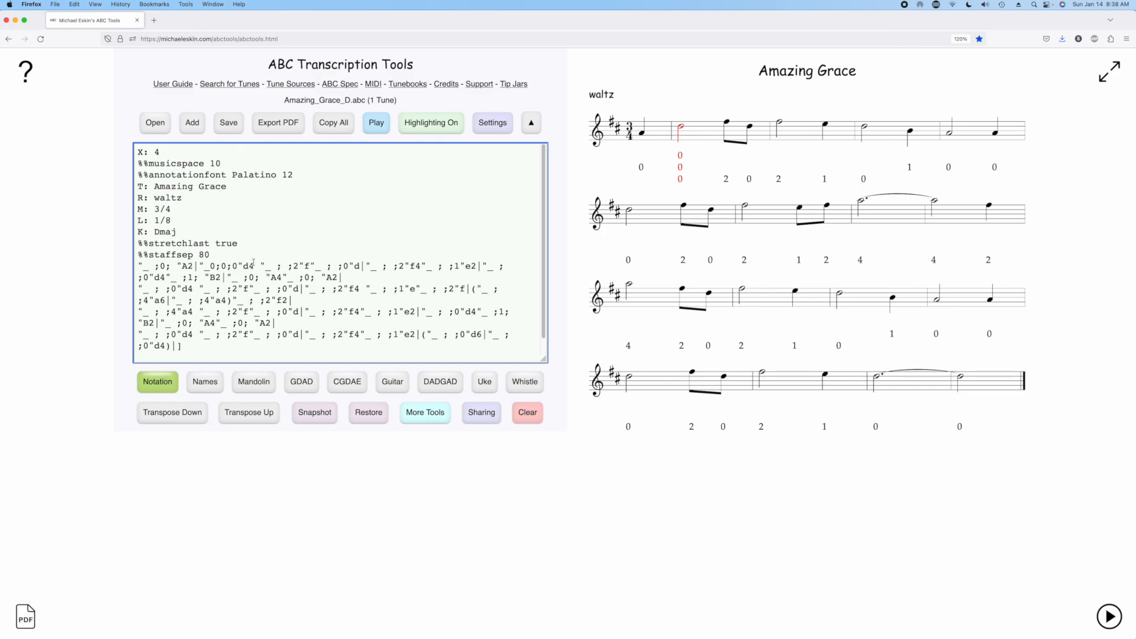
{"action": "left_click_drag", "start_coordinate": [200, 265], "coordinate": [244, 265]}
{"action": "left_click", "coordinate": [300, 276]}
Fill the empty string positions of the first line's f note with 0, giving the chord 0;0;2.
{"action": "left_click", "coordinate": [727, 123]}
{"action": "left_click", "coordinate": [279, 266]}
{"action": "key", "text": "BackSpace"}
{"action": "type", "text": "0"}
{"action": "key", "text": "BackSpace"}
{"action": "type", "text": "0"}
Fill the empty string positions of the first line's f4 note with 0, giving the chord 0;0;2.
{"action": "left_click", "coordinate": [778, 124]}
{"action": "left_click", "coordinate": [383, 268]}
{"action": "key", "text": "BackSpace"}
{"action": "type", "text": "0"}
{"action": "left_click", "coordinate": [391, 268]}
{"action": "key", "text": "BackSpace"}
{"action": "type", "text": "0"}
Enlarge the ABC editor so that each line of music fits without wrapping.
{"action": "left_click", "coordinate": [864, 129]}
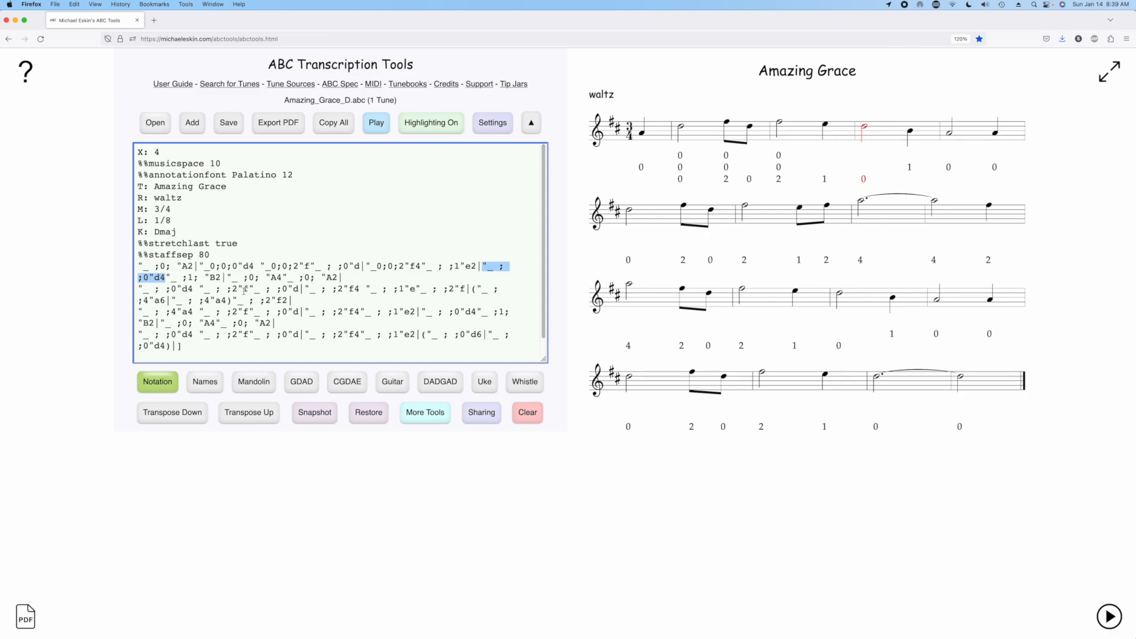
{"action": "left_click_drag", "start_coordinate": [545, 369], "coordinate": [725, 416]}
{"action": "left_click", "coordinate": [399, 267]}
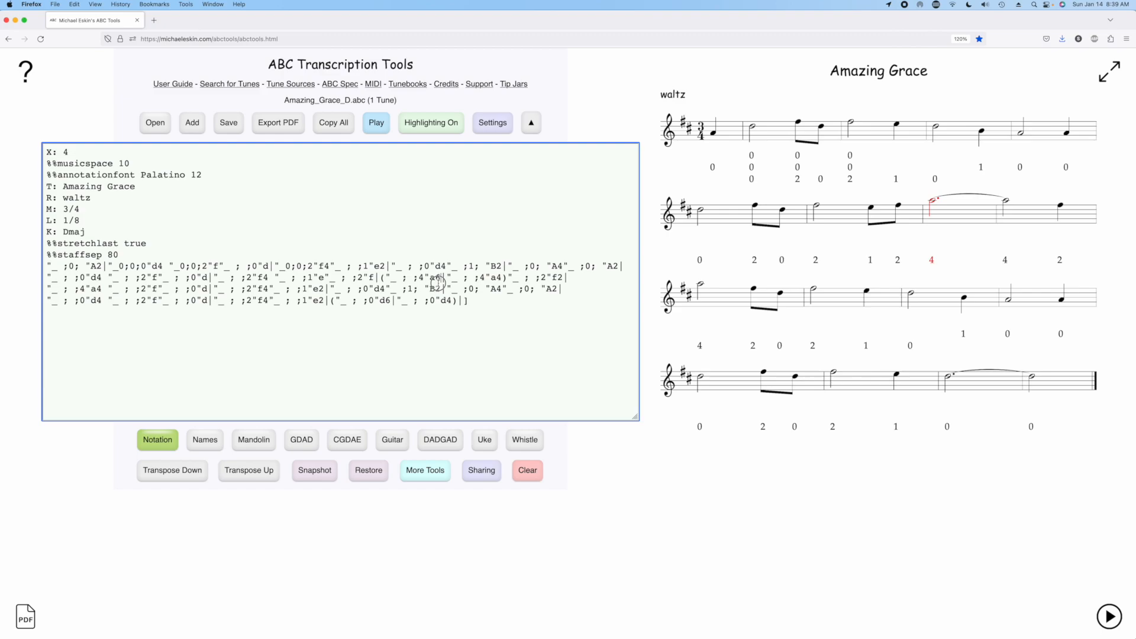
Add 3 and 1 to the tablature of the first line's second d4 note, giving the chord 3;1;0.
{"action": "left_click", "coordinate": [410, 268]}
{"action": "key", "text": "BackSpace"}
{"action": "type", "text": "3"}
{"action": "key", "text": "Right"}
{"action": "key", "text": "Delete"}
{"action": "type", "text": "1"}
Add a 2 in the first string position of the first line's A4 note, giving 2;0.
{"action": "left_click", "coordinate": [1018, 139]}
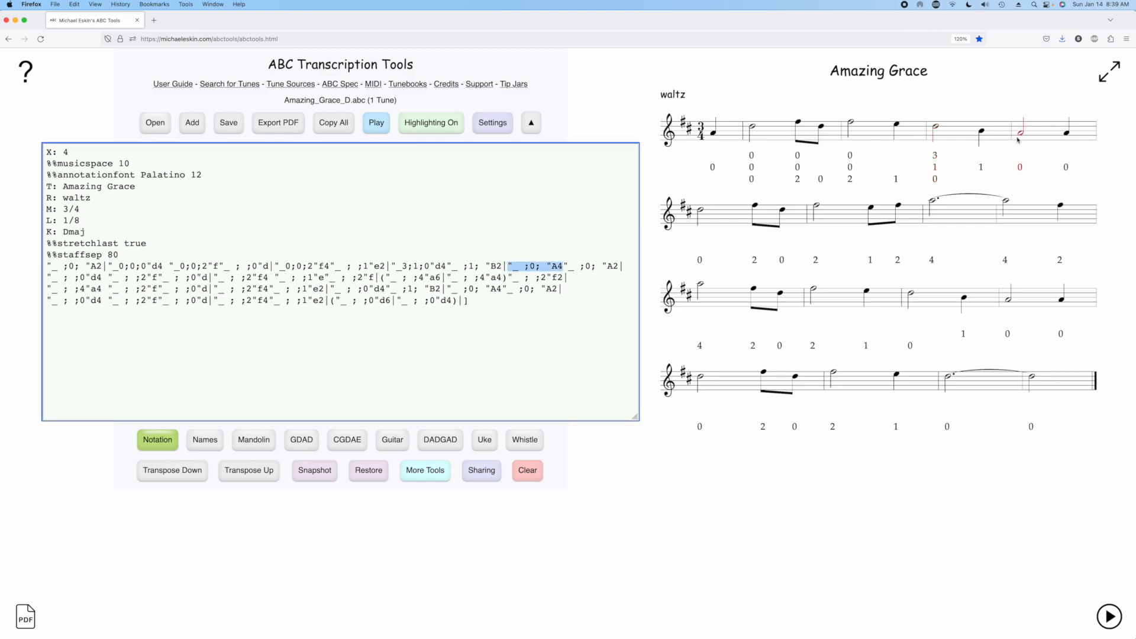
{"action": "left_click", "coordinate": [525, 267]}
{"action": "key", "text": "BackSpace"}
{"action": "type", "text": "2"}
Fill the empty string positions of the second line's opening d4 note with 0, giving the chord 0;0;0.
{"action": "left_click", "coordinate": [701, 214]}
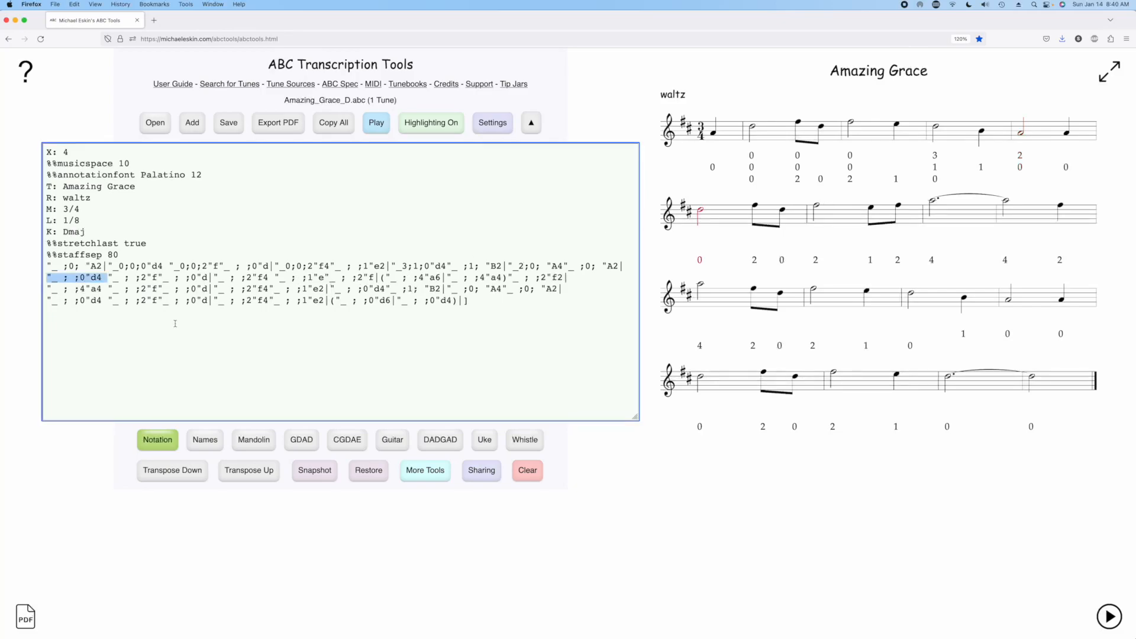
{"action": "left_click", "coordinate": [65, 278]}
{"action": "key", "text": "BackSpace"}
{"action": "type", "text": "0"}
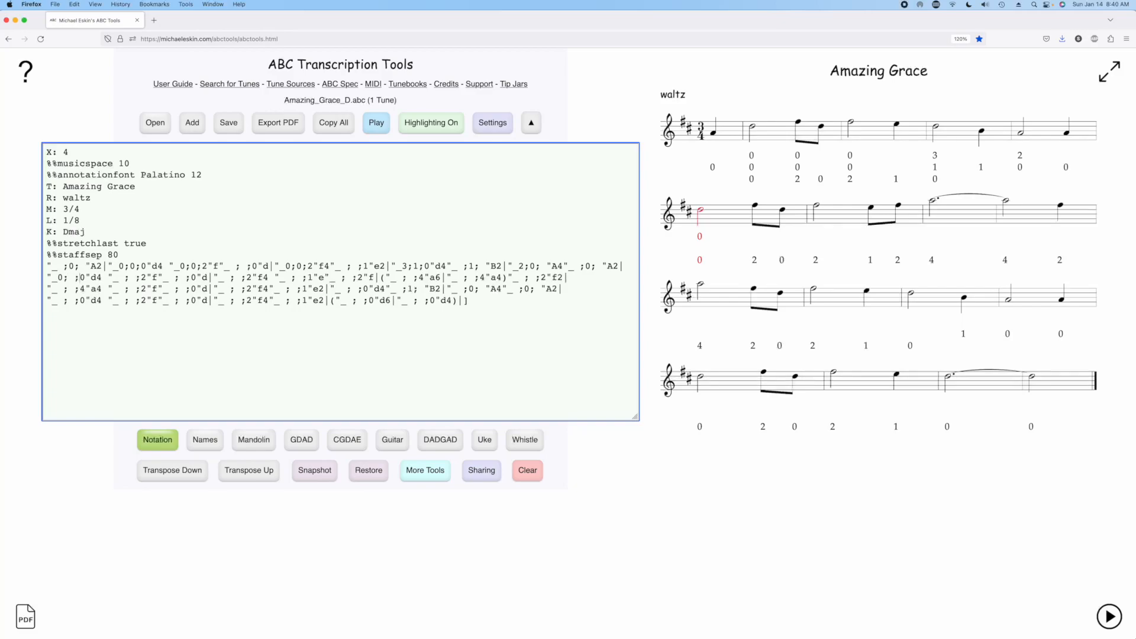
{"action": "key", "text": "Right"}
{"action": "key", "text": "Delete"}
{"action": "type", "text": "0"}
Fill the empty string positions of the second line's first f note with 0, giving the chord 0;0;2.
{"action": "left_click", "coordinate": [754, 205]}
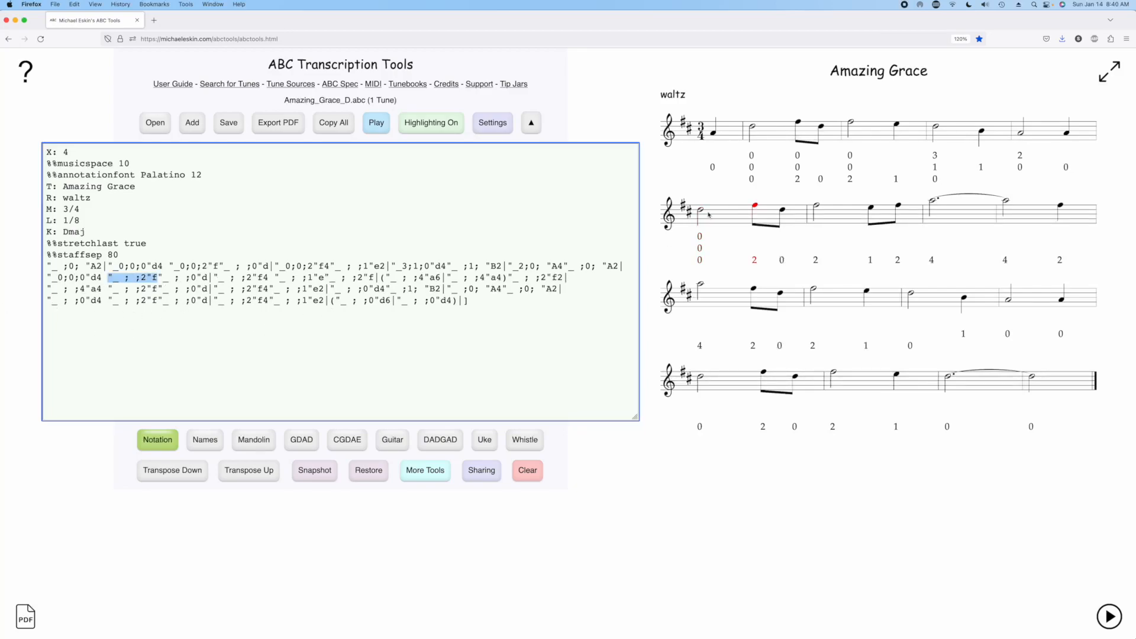
{"action": "left_click", "coordinate": [126, 277]}
{"action": "key", "text": "BackSpace"}
{"action": "type", "text": "0"}
{"action": "key", "text": "BackSpace"}
{"action": "type", "text": "0"}
Fill the empty string positions of the second line's f4 note with 0, giving the chord 0;0;2.
{"action": "left_click", "coordinate": [818, 206]}
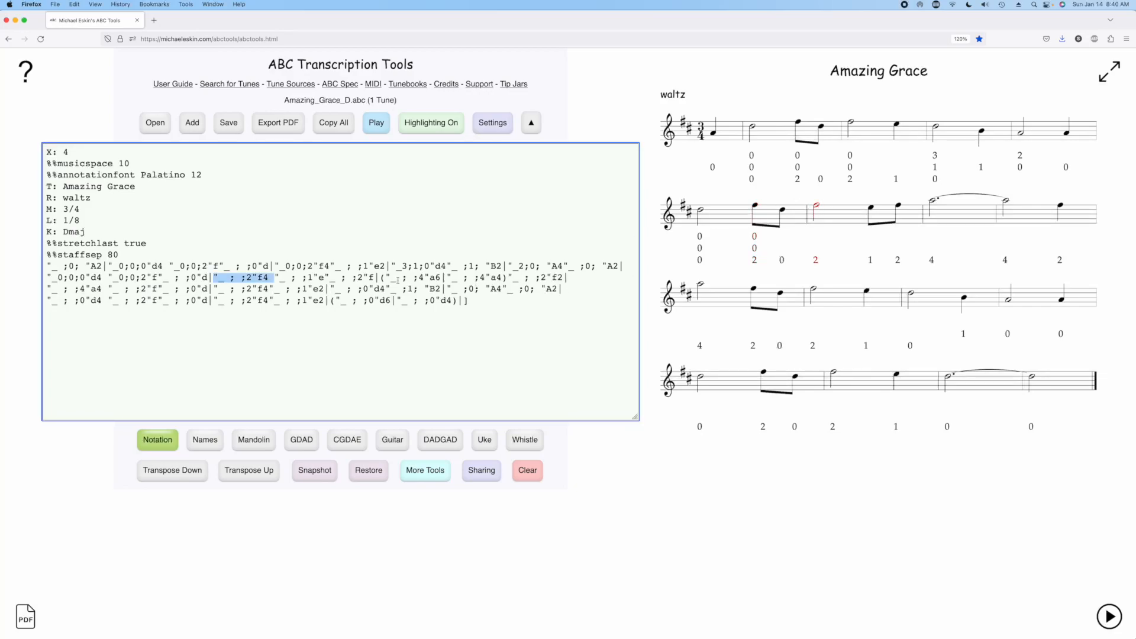
{"action": "left_click", "coordinate": [229, 278]}
{"action": "type", "text": "0"}
{"action": "key", "text": "Delete"}
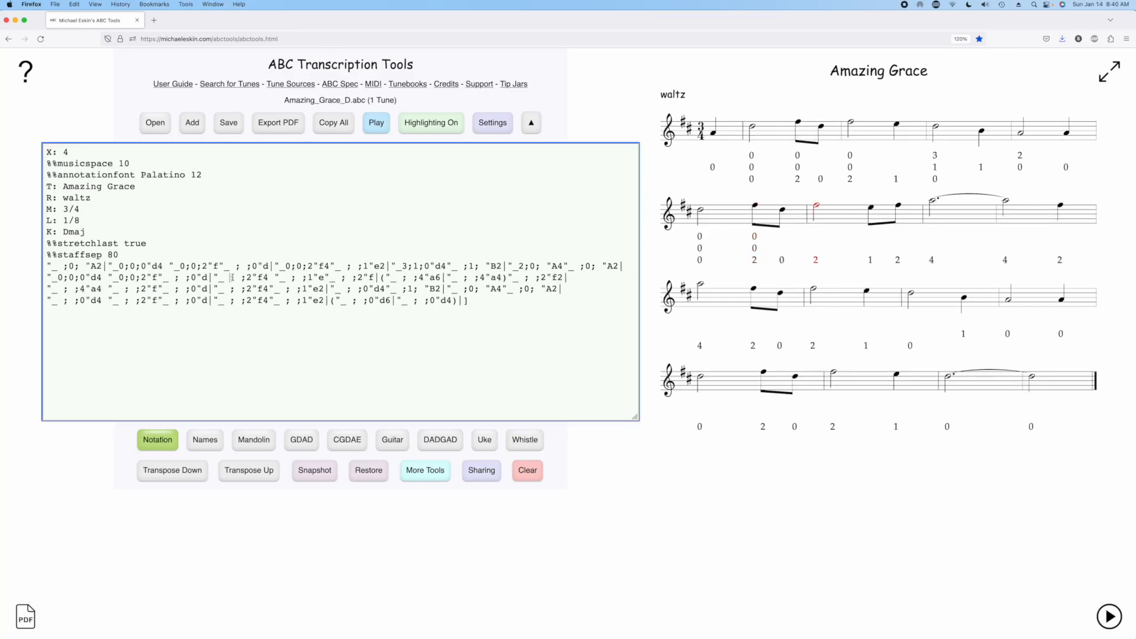
{"action": "key", "text": "BackSpace"}
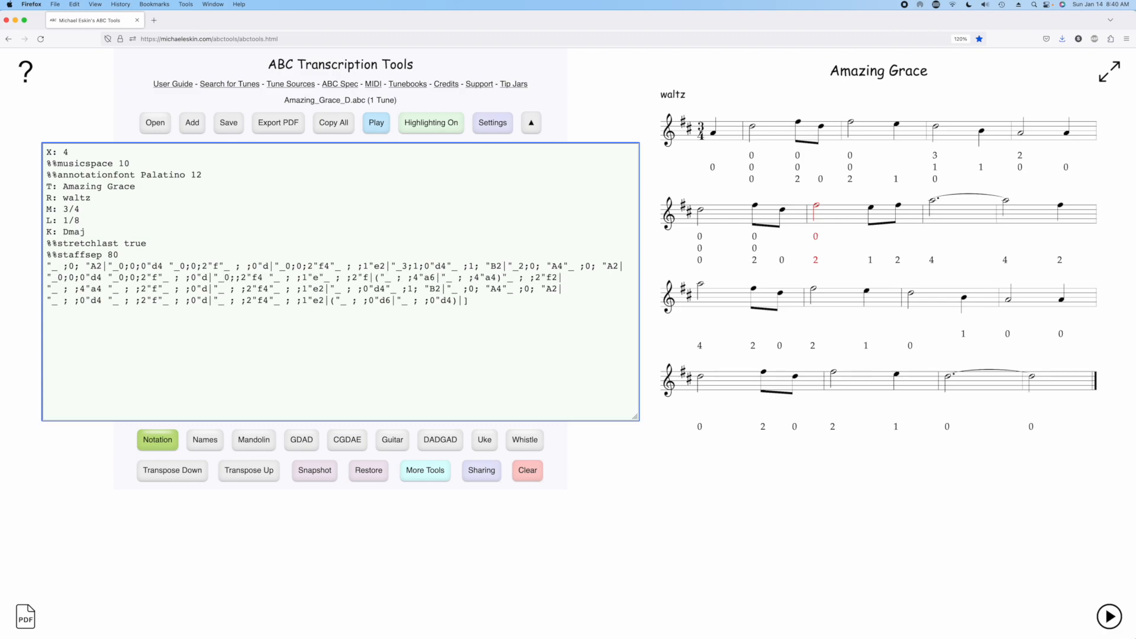
{"action": "type", "text": "0"}
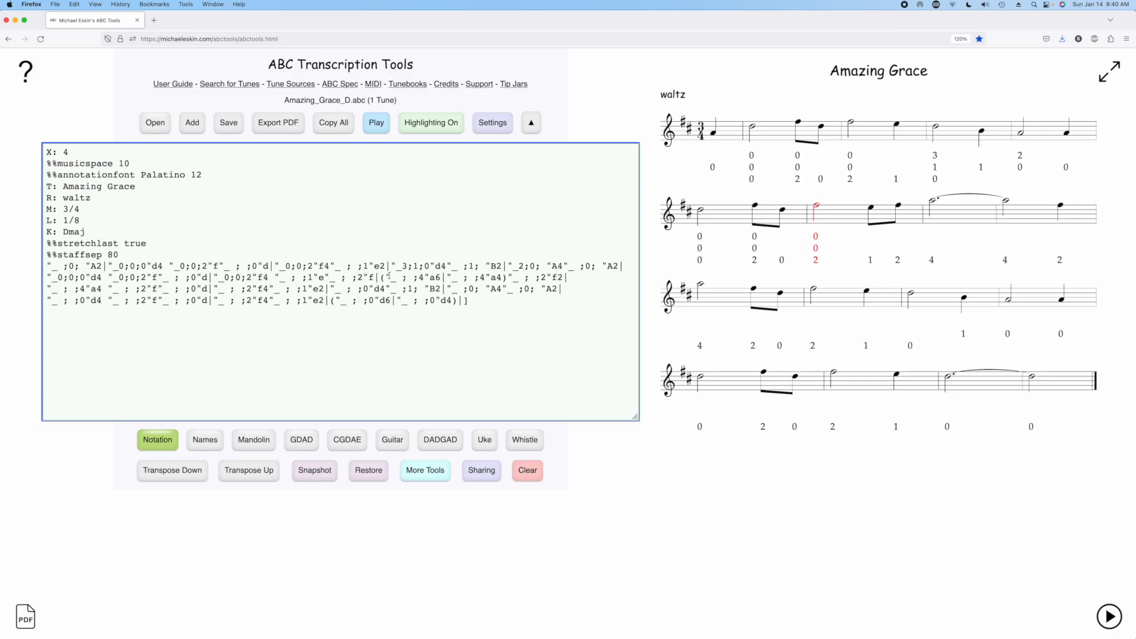
Add 1 and 2 to the tablature of the second line's a6 note, giving the chord 1;2;4.
{"action": "left_click", "coordinate": [932, 203]}
{"action": "left_click", "coordinate": [404, 279]}
{"action": "key", "text": "BackSpace"}
{"action": "type", "text": "1"}
Add 2 and 3 to the tablature of the third line's opening a4 note, giving the chord 2;3;4.
{"action": "left_click", "coordinate": [702, 286]}
{"action": "left_click", "coordinate": [81, 290]}
{"action": "key", "text": "BackSpace"}
{"action": "type", "text": "2"}
{"action": "left_click", "coordinate": [75, 289]}
{"action": "key", "text": "BackSpace"}
{"action": "type", "text": "3"}
Fill the empty string positions of the third line's f4 note with 0, giving the chord 0;0;2.
{"action": "left_click", "coordinate": [815, 291]}
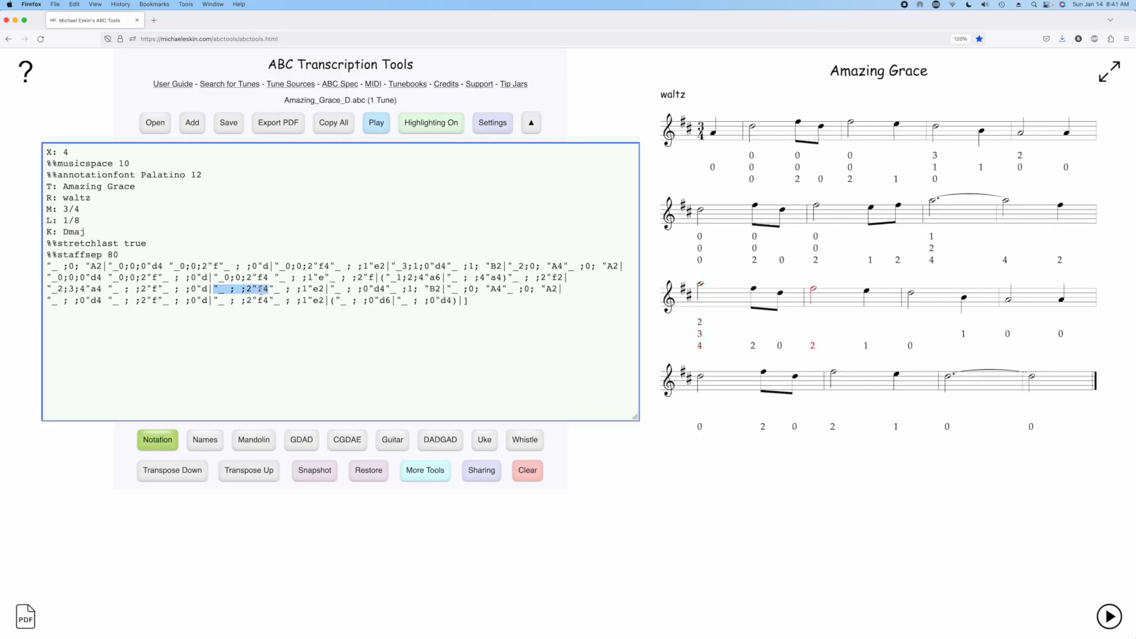
{"action": "left_click", "coordinate": [232, 289]}
{"action": "key", "text": "BackSpace"}
{"action": "type", "text": "0"}
{"action": "key", "text": "Delete"}
{"action": "type", "text": "0"}
Fill the empty string positions of the third line's d4 note with 0, giving the chord 0;0;0.
{"action": "left_click", "coordinate": [912, 296]}
{"action": "key", "text": "BackSpace"}
{"action": "type", "text": "0"}
{"action": "key", "text": "BackSpace"}
{"action": "type", "text": "0"}
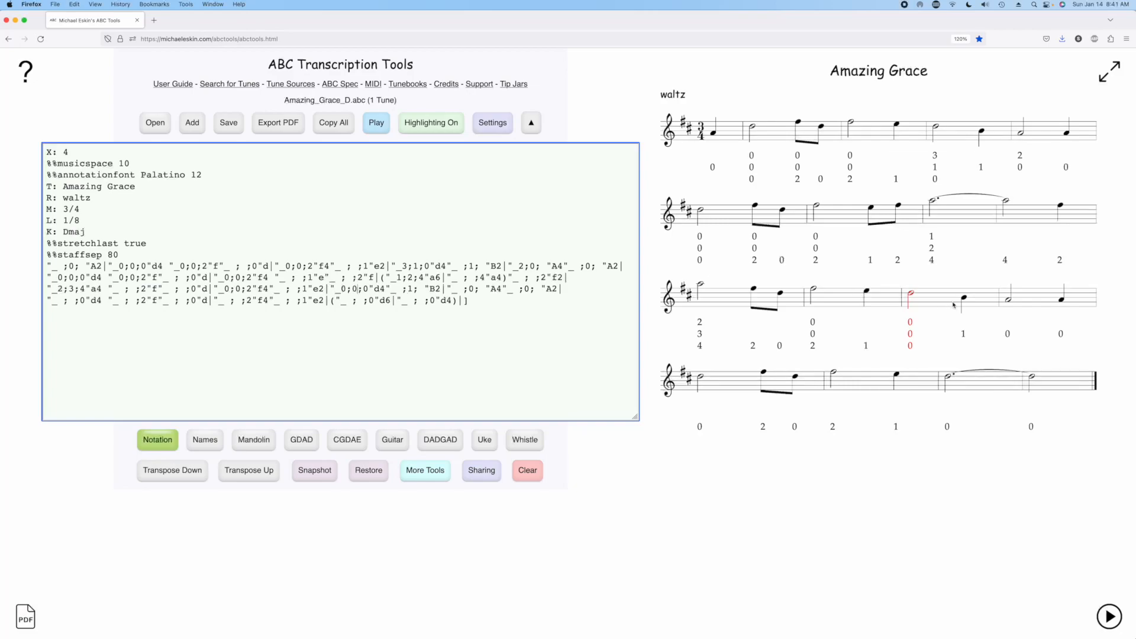
Add a 2 in the first string position of the third line's A4 note, giving 2;0.
{"action": "left_click", "coordinate": [1009, 301]}
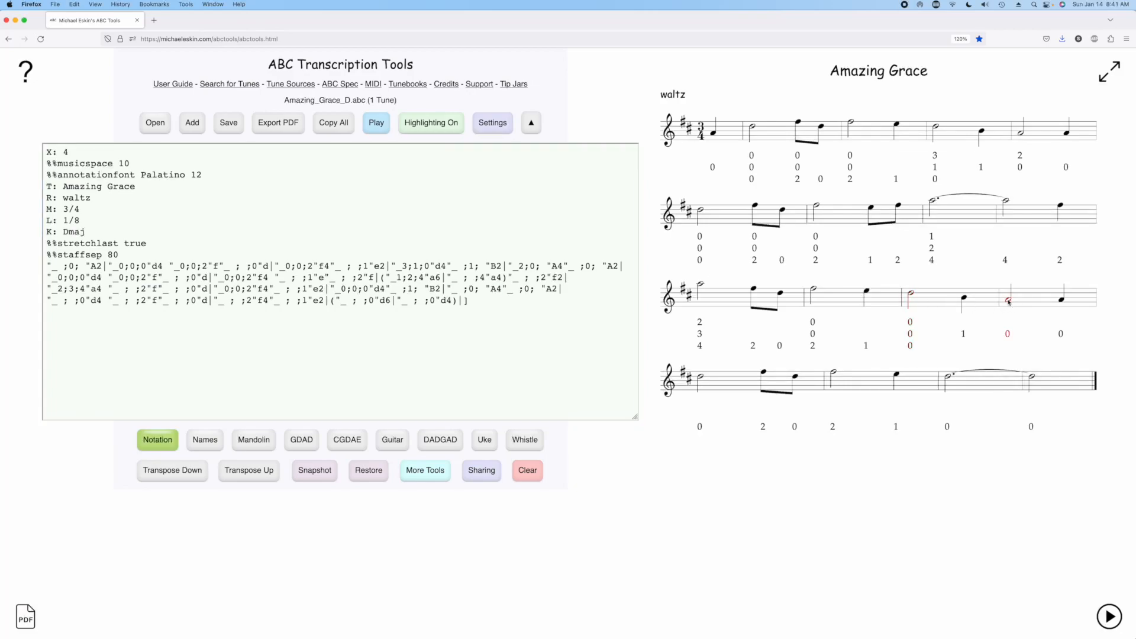
{"action": "left_click", "coordinate": [465, 290]}
{"action": "key", "text": "BackSpace"}
{"action": "type", "text": "2"}
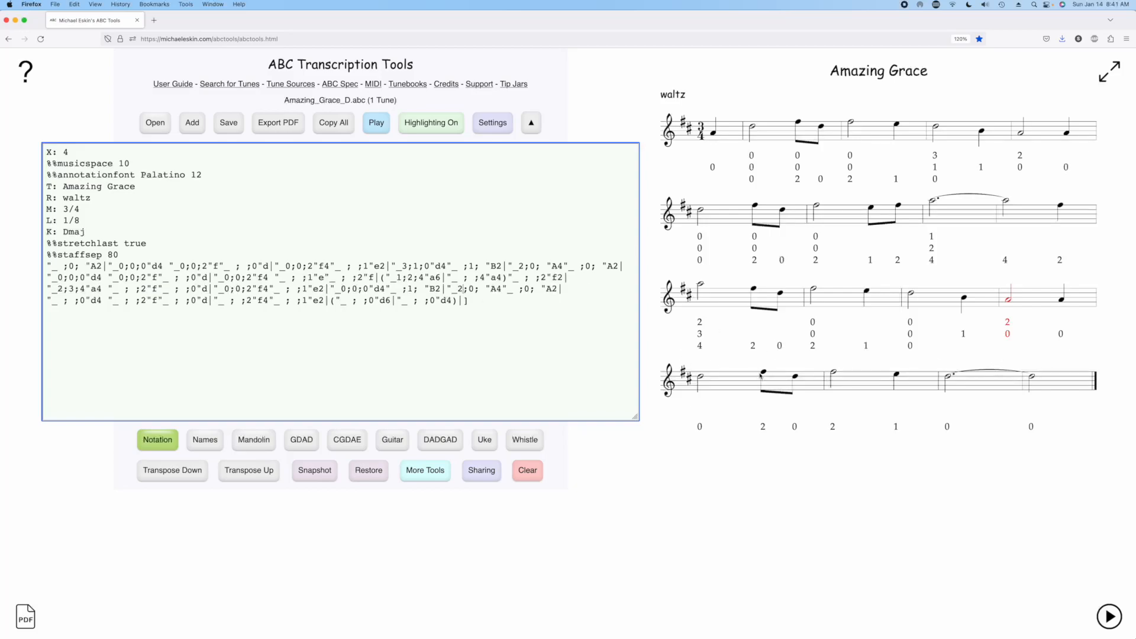
Add 2 and 1 to the tablature of the fourth line's opening d4 note, giving the chord 2;1;0.
{"action": "left_click", "coordinate": [704, 377]}
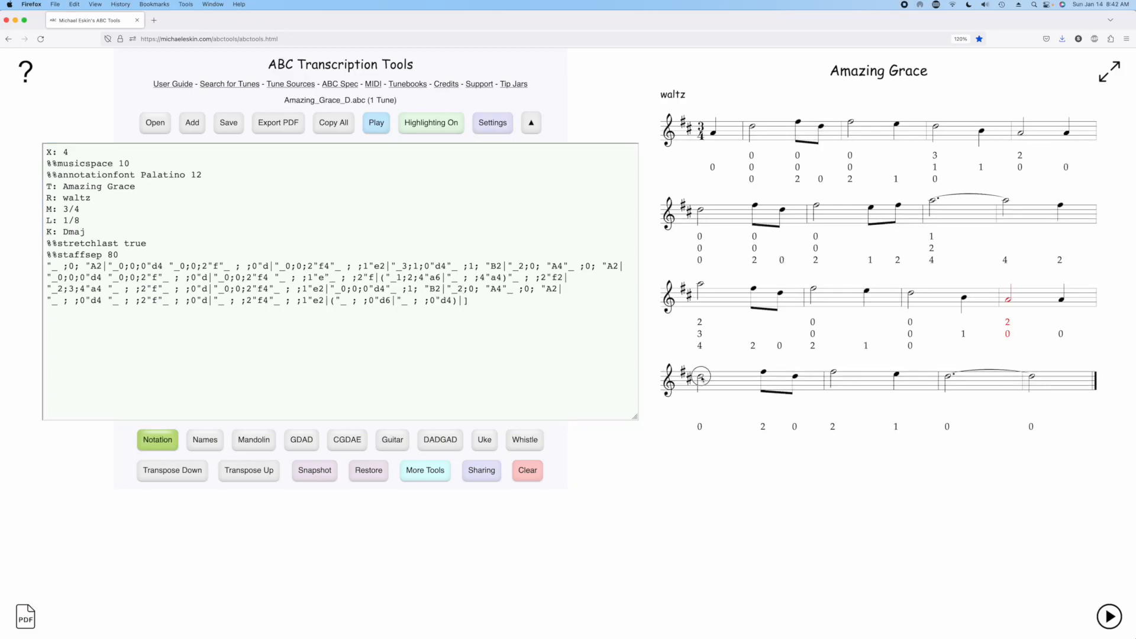
{"action": "left_click", "coordinate": [65, 303]}
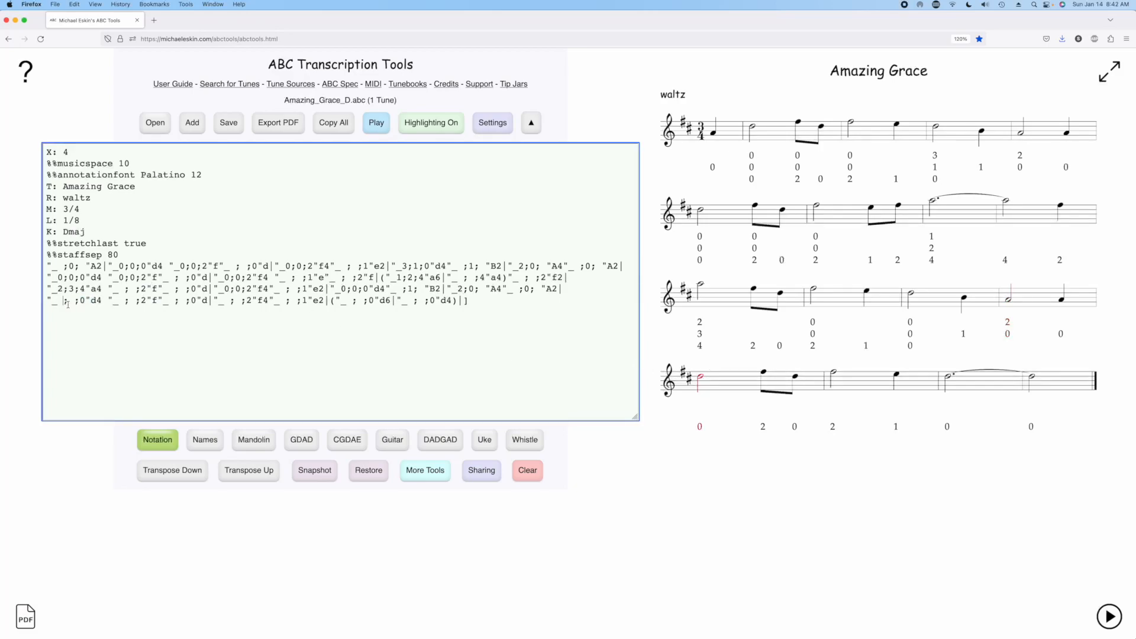
{"action": "key", "text": "BackSpace"}
{"action": "type", "text": "2"}
{"action": "key", "text": "BackSpace"}
{"action": "type", "text": "1"}
{"action": "left_click", "coordinate": [739, 403]}
Fill the empty string positions of the fourth line's f4 note with 0, giving the chord 0;0;2.
{"action": "left_click", "coordinate": [834, 374]}
{"action": "left_click", "coordinate": [230, 301]}
{"action": "type", "text": "0"}
{"action": "key", "text": "Delete"}
{"action": "type", "text": "0"}
{"action": "key", "text": "Delete"}
Fill the empty string positions of the tune's final d4 note with 0, giving the chord 0;0;0.
{"action": "left_click", "coordinate": [414, 301]}
{"action": "key", "text": "BackSpace"}
{"action": "type", "text": "0"}
{"action": "key", "text": "Right"}
{"action": "key", "text": "Delete"}
{"action": "type", "text": "0"}
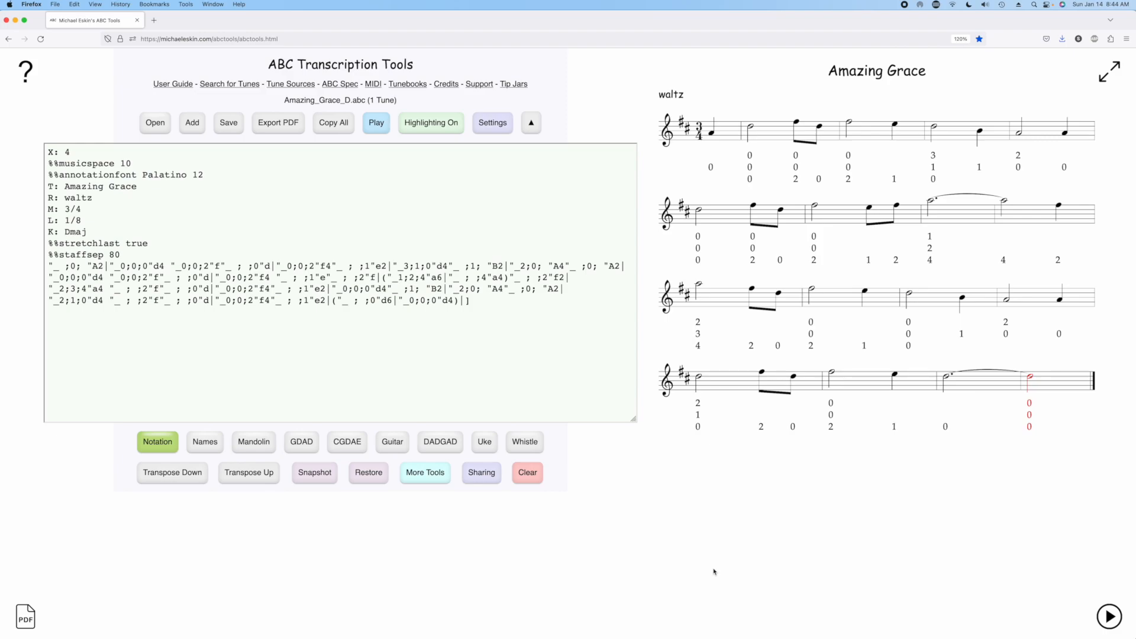
Export the tune as a PDF on Letter paper in portrait orientation with one tune per page.
{"action": "left_click", "coordinate": [285, 132]}
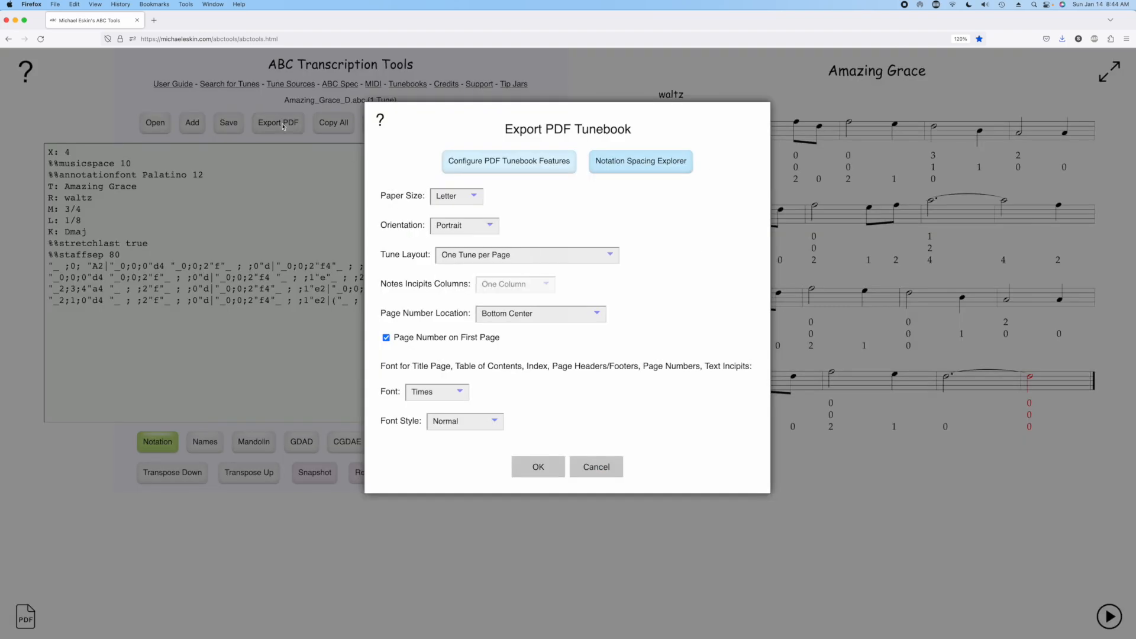
{"action": "left_click", "coordinate": [545, 470]}
{"action": "left_click", "coordinate": [546, 246]}
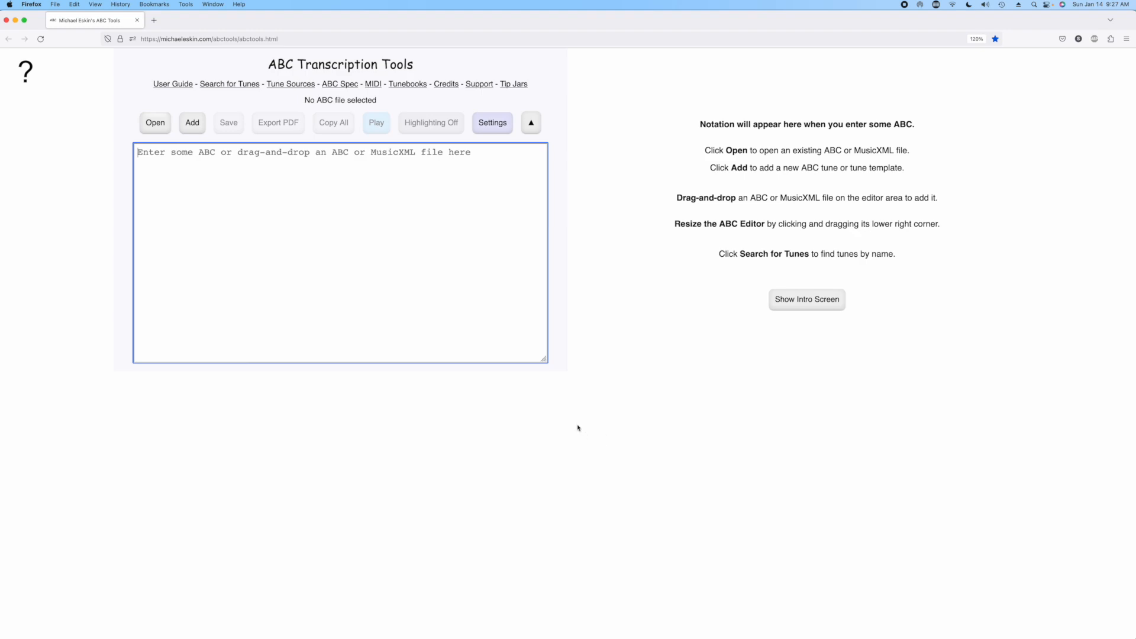
Open Amazing_Grace_D.abc and inject mountain dulcimer tablature into it in the Blank Tablature style.
{"action": "left_click", "coordinate": [155, 123]}
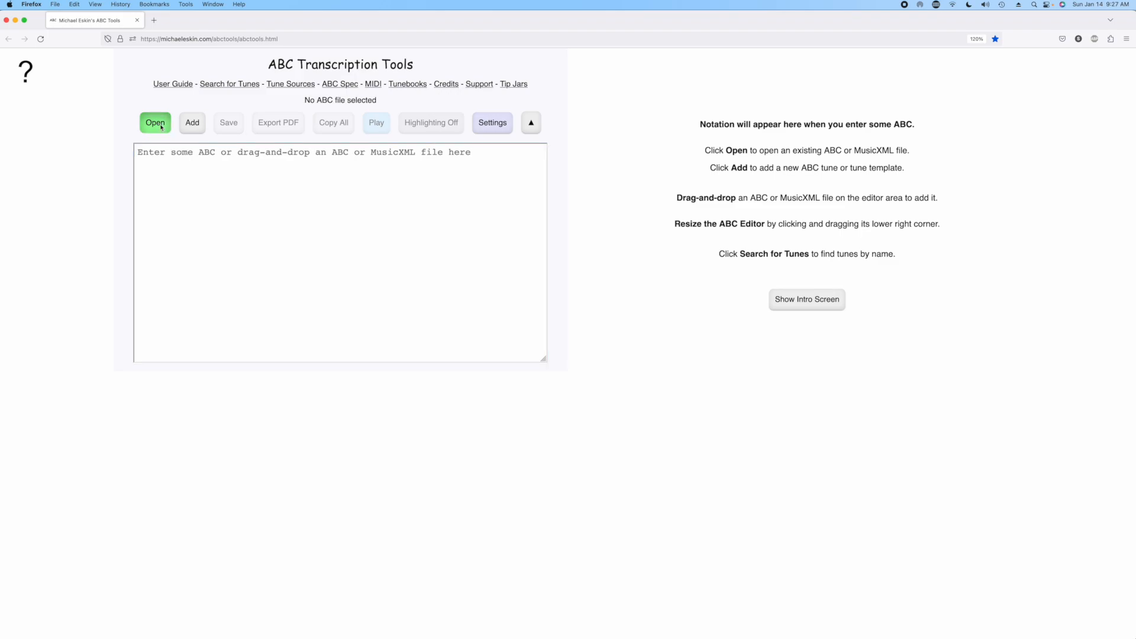
{"action": "double_click", "coordinate": [463, 138]}
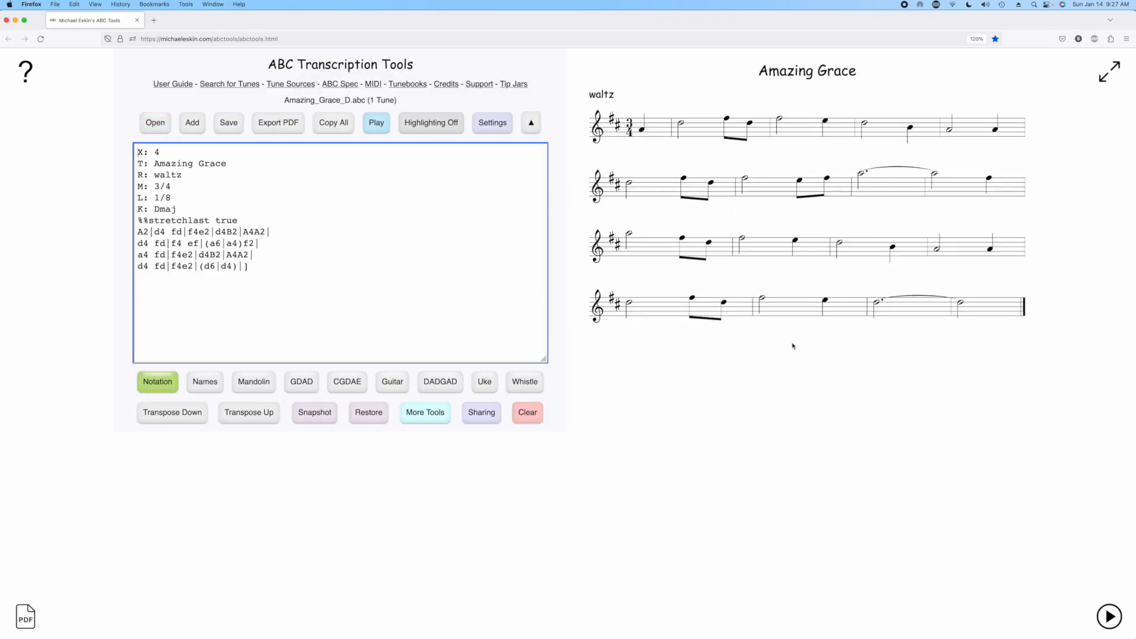
{"action": "left_click", "coordinate": [425, 412]}
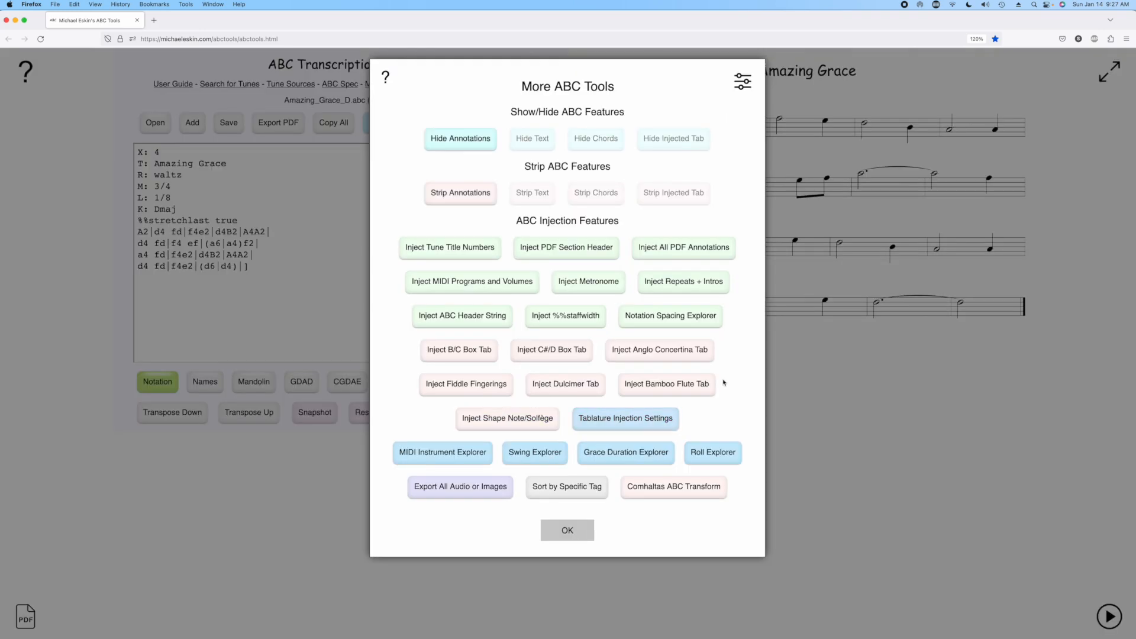
{"action": "left_click", "coordinate": [580, 386]}
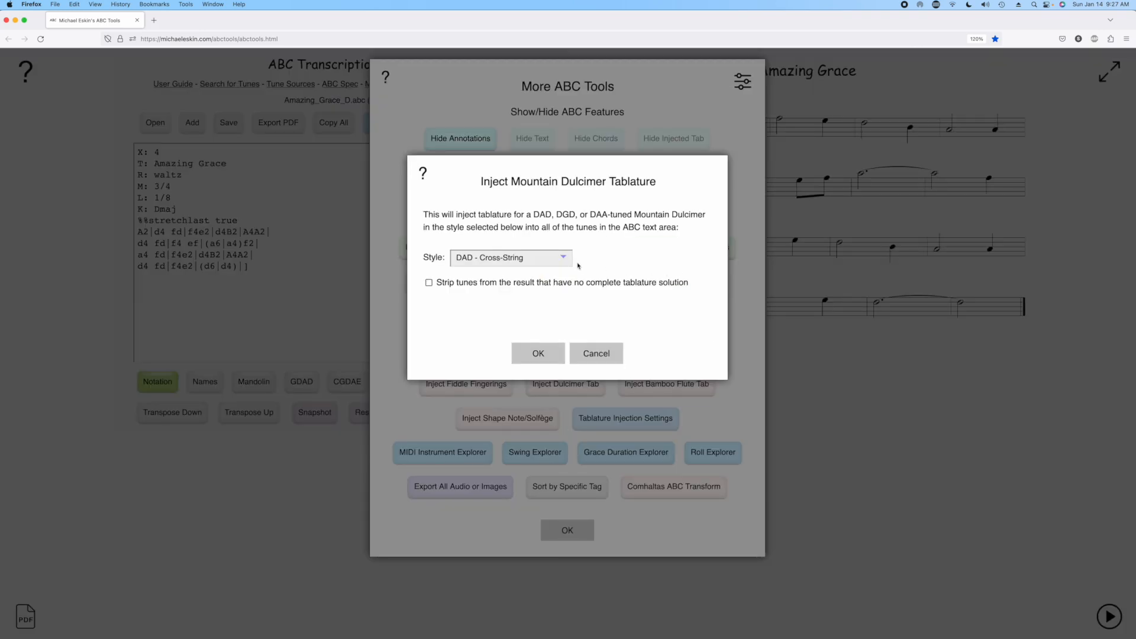
{"action": "left_click", "coordinate": [550, 258]}
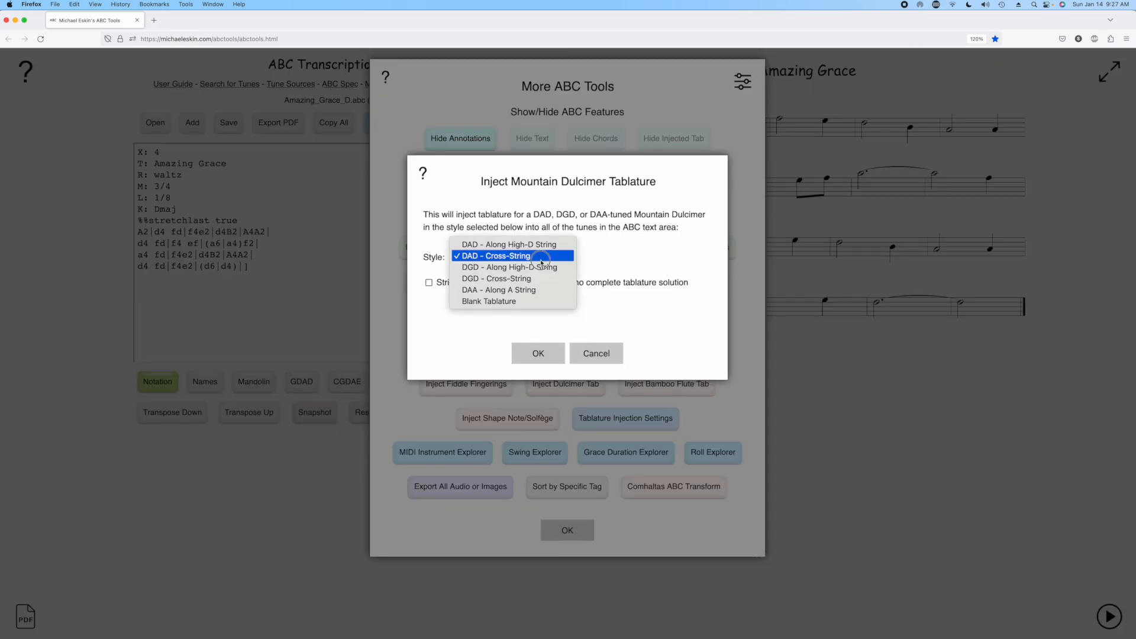
{"action": "left_click", "coordinate": [515, 302]}
{"action": "left_click", "coordinate": [548, 361]}
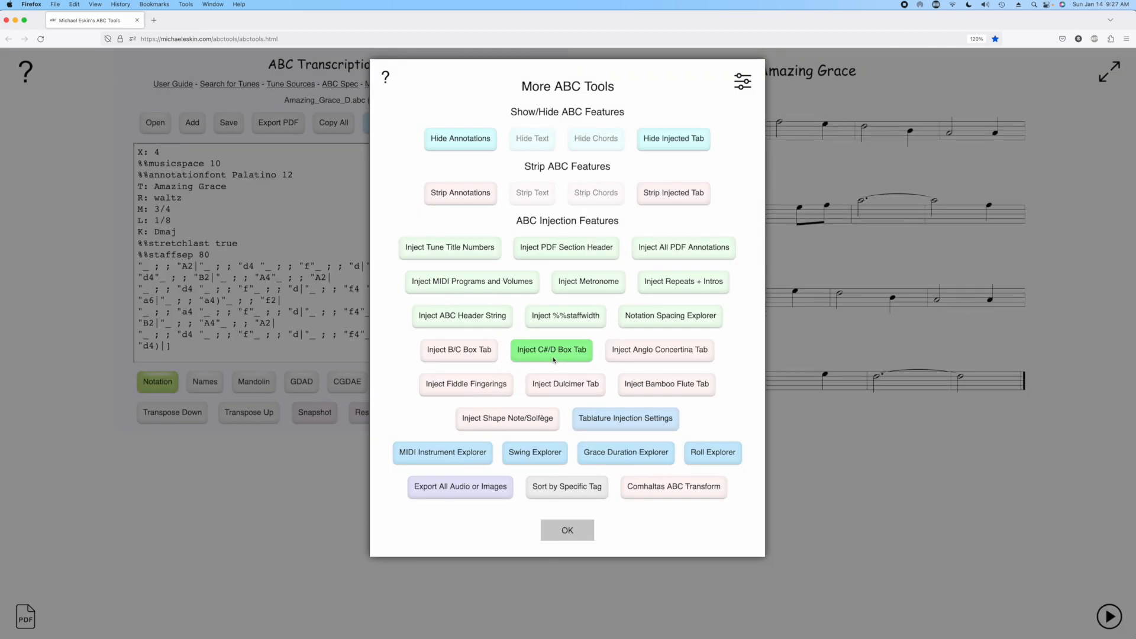
Close the More ABC Tools dialog, enlarge the ABC text editor to fit whole music lines, and turn on note highlighting.
{"action": "left_click", "coordinate": [583, 535]}
{"action": "left_click_drag", "start_coordinate": [543, 359], "coordinate": [723, 482]}
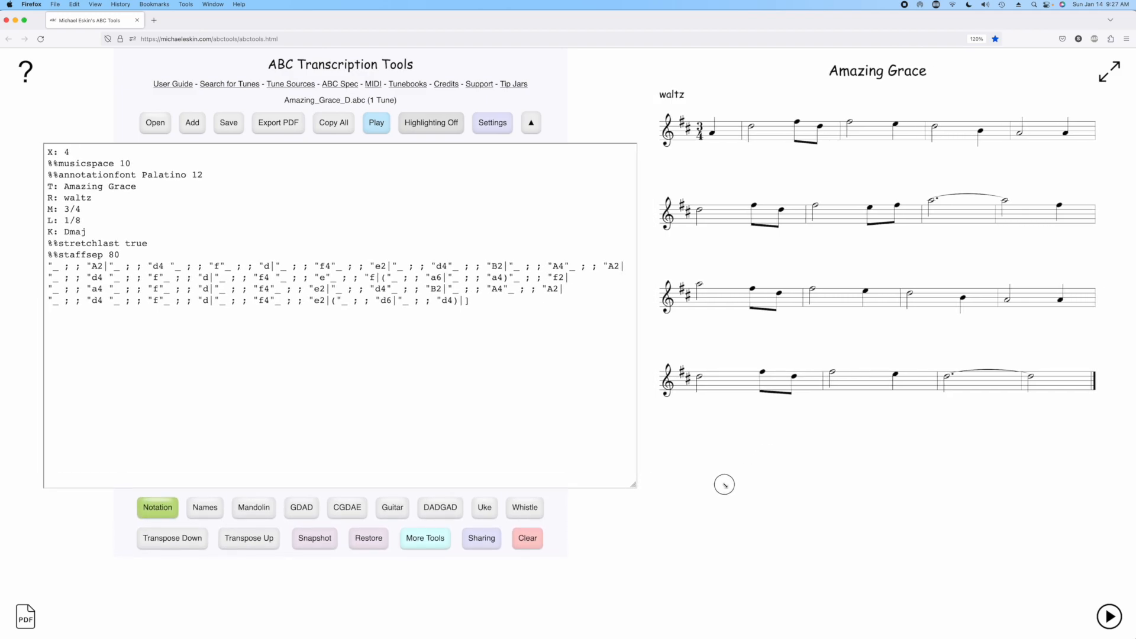
{"action": "left_click_drag", "start_coordinate": [109, 266], "coordinate": [153, 266]}
{"action": "left_click", "coordinate": [434, 123]}
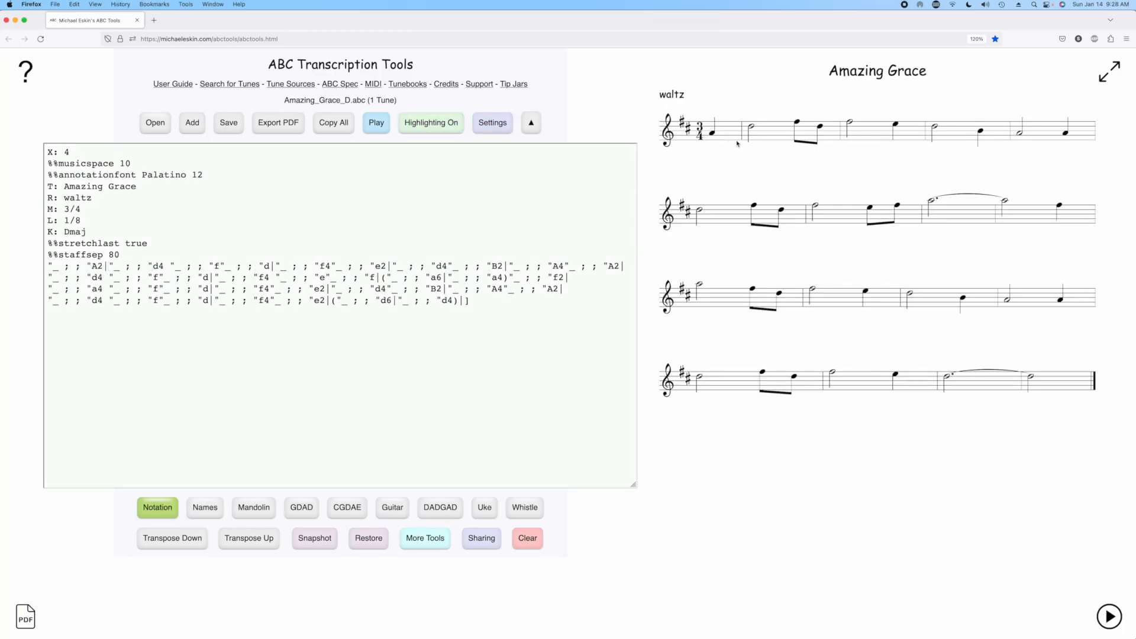
Fill the blank tablature of the first line's d4 note with 1;2;3.
{"action": "left_click", "coordinate": [750, 129]}
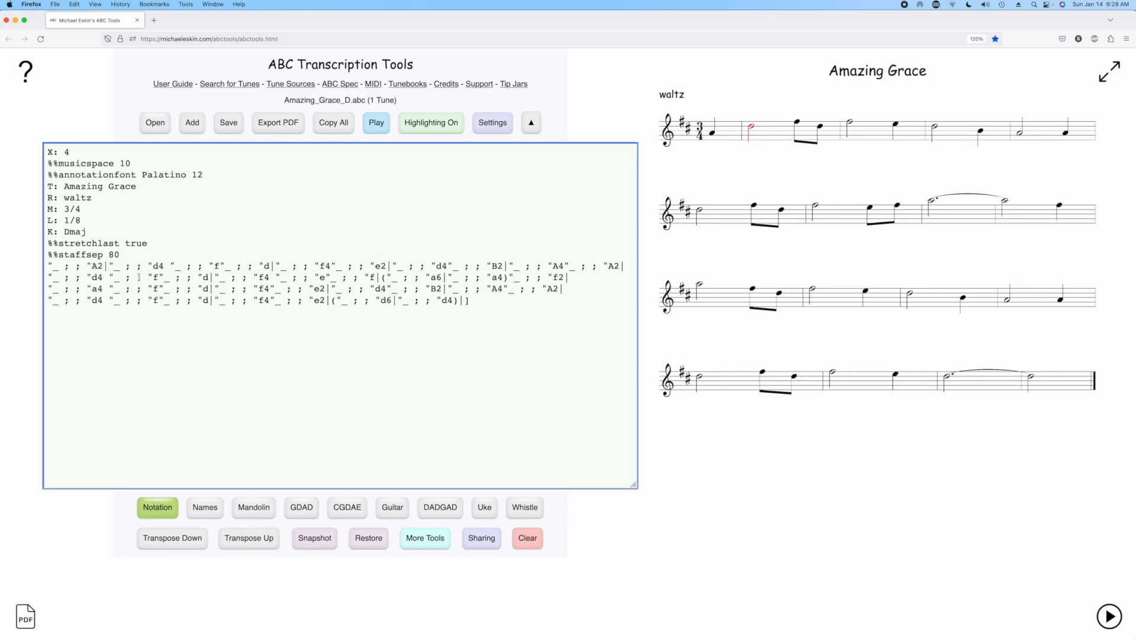
{"action": "type", "text": "1;2;3"}
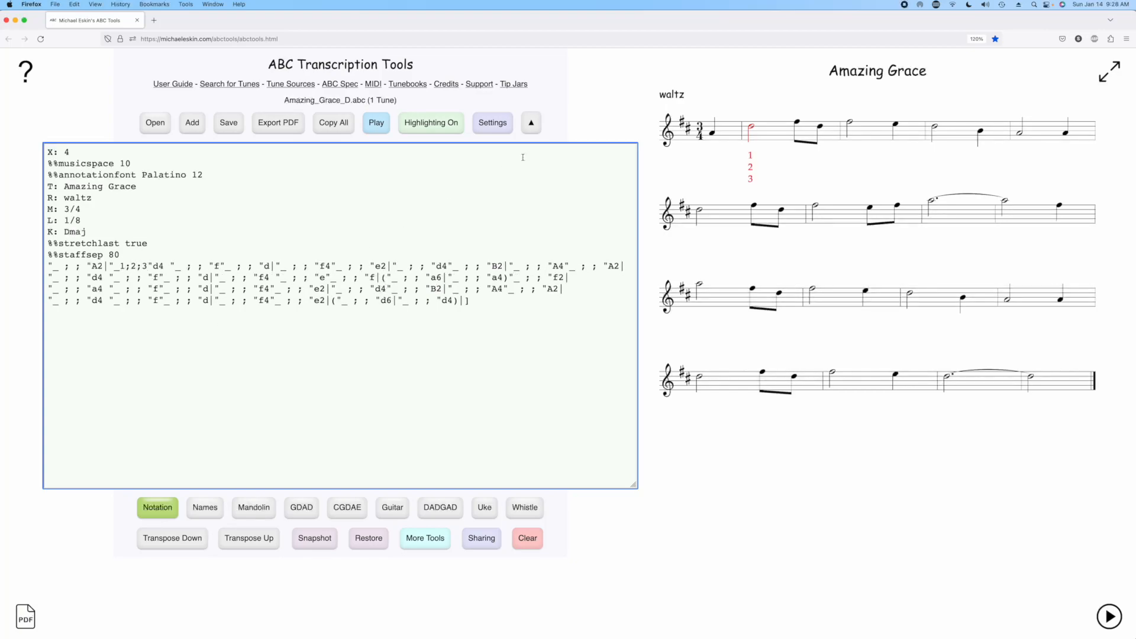
Fill the blank tablature of the second line's a6 note with 5;6;7.
{"action": "left_click", "coordinate": [939, 202]}
{"action": "left_click", "coordinate": [406, 278]}
{"action": "key", "text": "Delete"}
{"action": "type", "text": "6"}
{"action": "key", "text": "Delete"}
{"action": "type", "text": "7"}
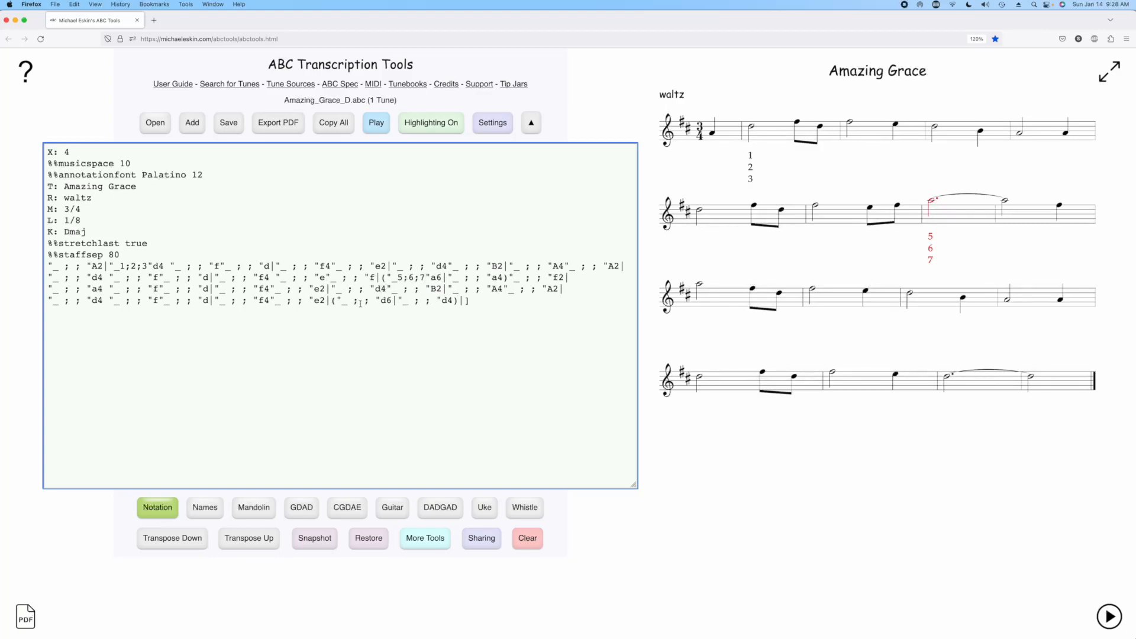
Enter 1 in the first string position of the third line's f4 note.
{"action": "left_click", "coordinate": [810, 290]}
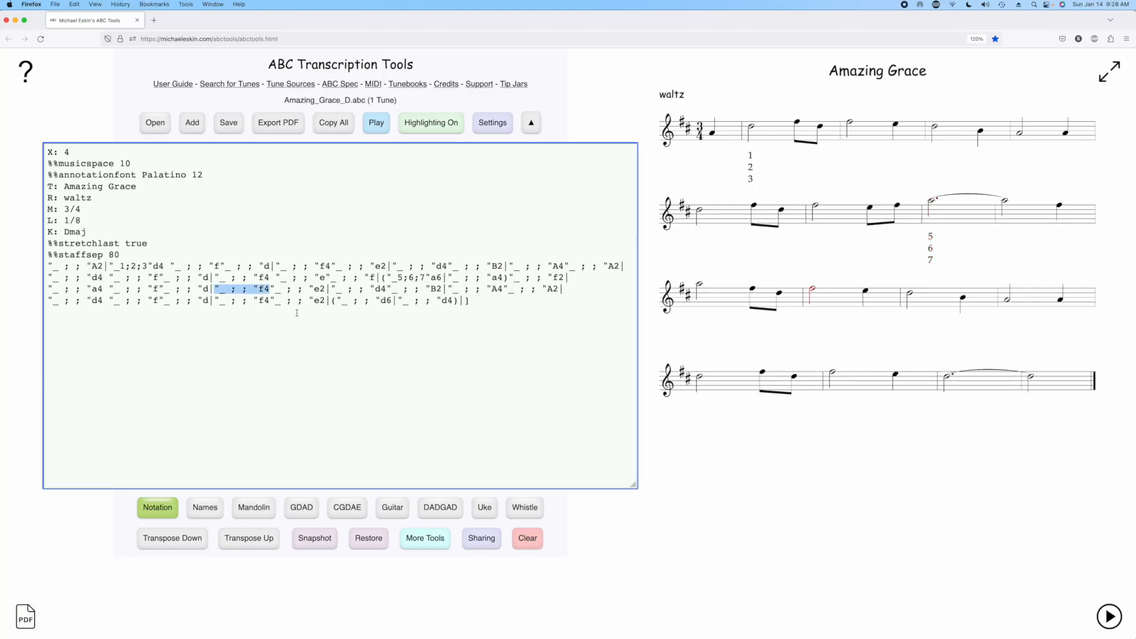
{"action": "left_click", "coordinate": [229, 288]}
{"action": "key", "text": "Delete"}
{"action": "type", "text": "1"}
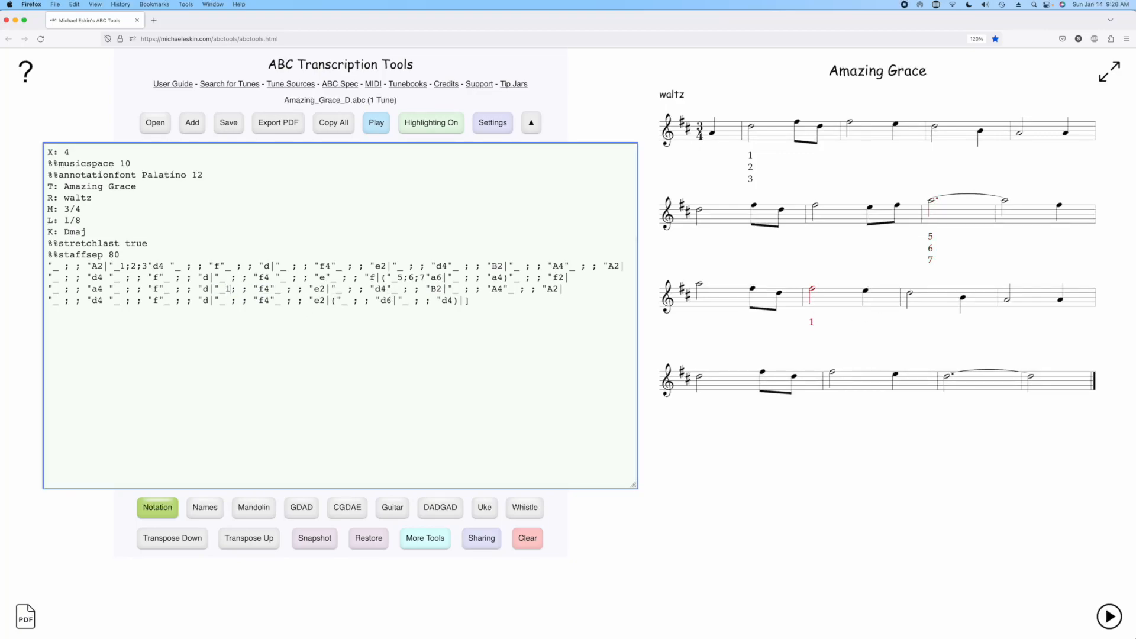